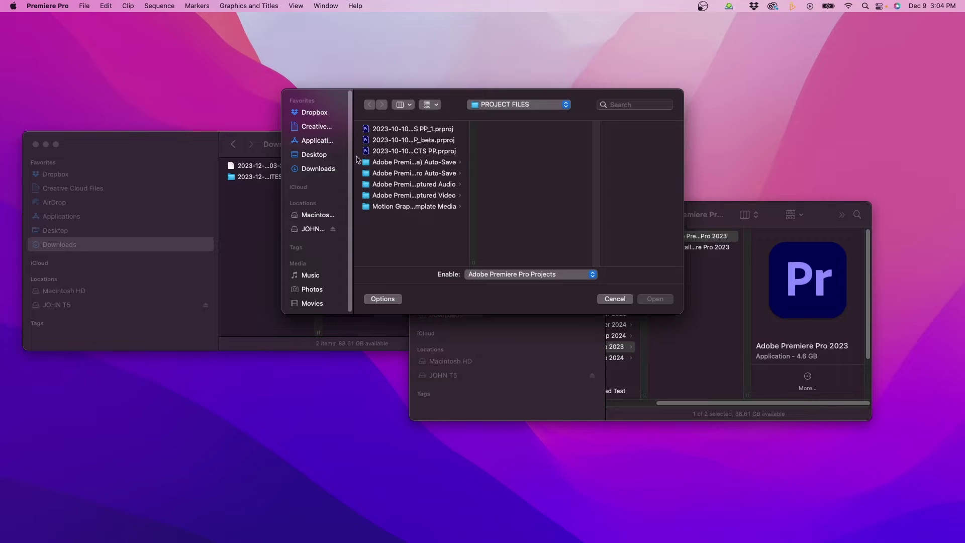
Try opening the 2024 .prproj from Downloads > SOURCE FILES > PROJECT FILES, then dismiss the newer-version error
{"action": "left_click", "coordinate": [317, 169]}
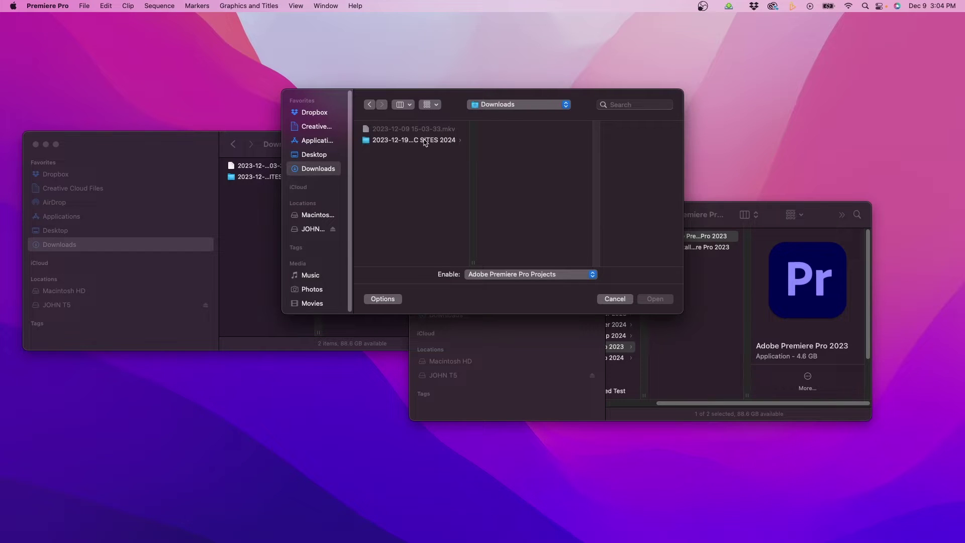
{"action": "left_click", "coordinate": [517, 139]}
{"action": "left_click", "coordinate": [602, 150]}
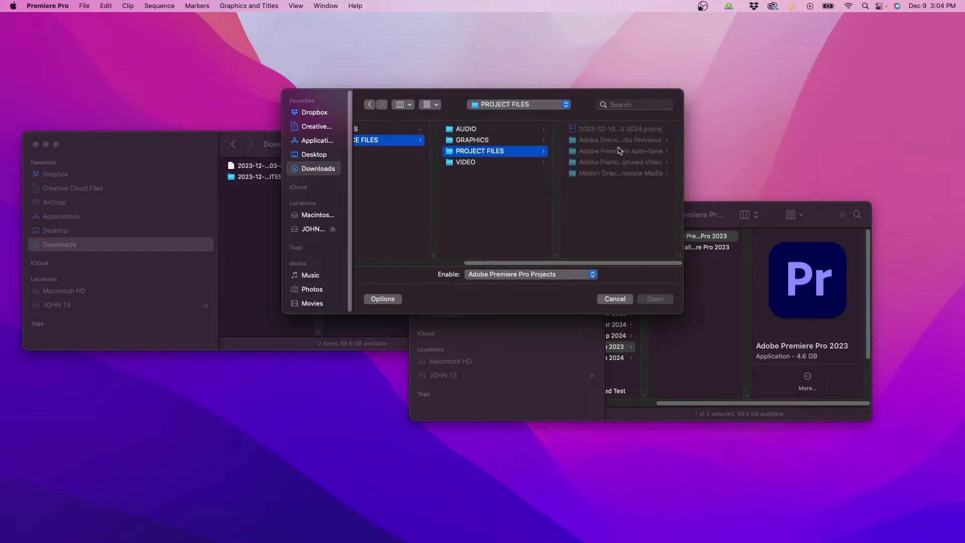
{"action": "left_click", "coordinate": [615, 129]}
{"action": "left_click", "coordinate": [655, 299]}
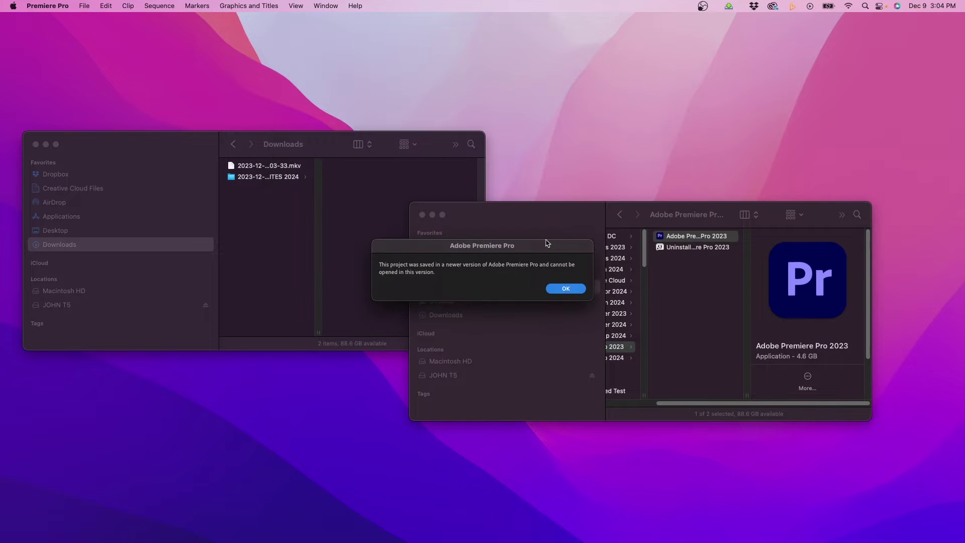
{"action": "left_click_drag", "start_coordinate": [534, 244], "coordinate": [521, 229]}
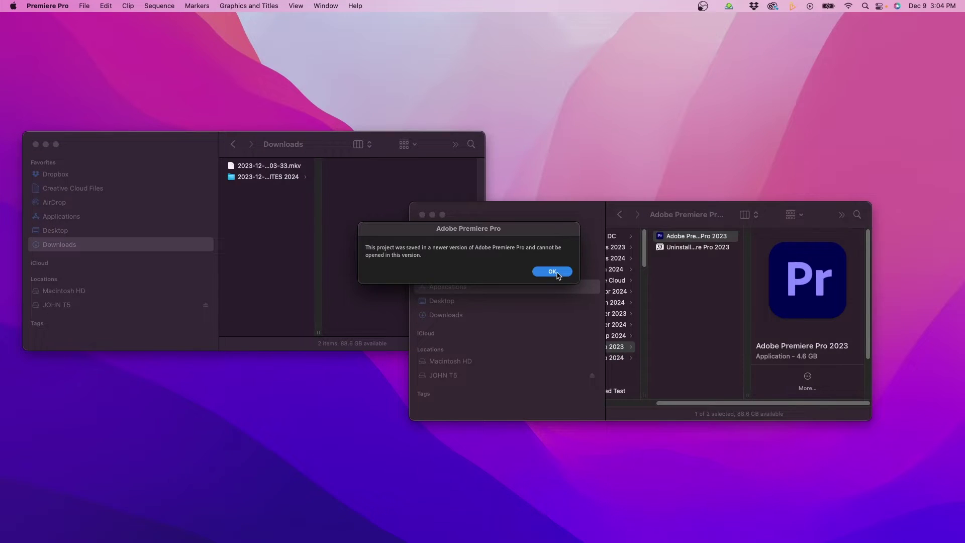
{"action": "left_click", "coordinate": [555, 271]}
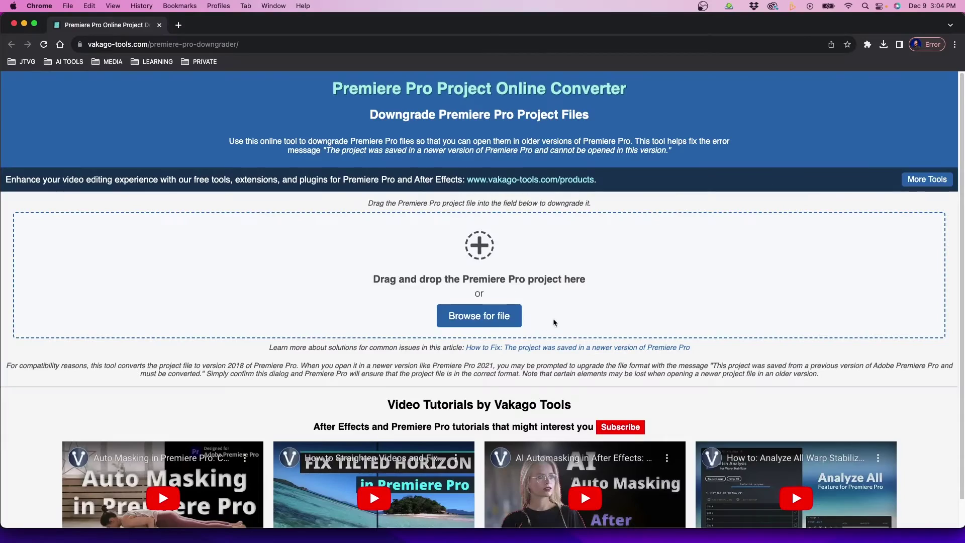
Upload the 2024 .prproj from SOURCE FILES > PROJECT FILES to the converter and download the downgraded file
{"action": "left_click", "coordinate": [464, 318]}
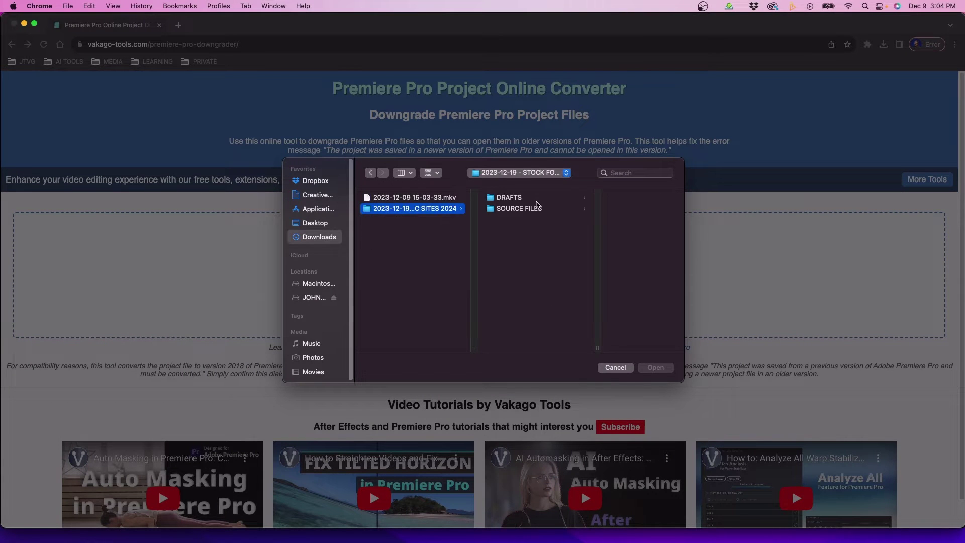
{"action": "left_click", "coordinate": [519, 209]}
{"action": "left_click", "coordinate": [603, 219]}
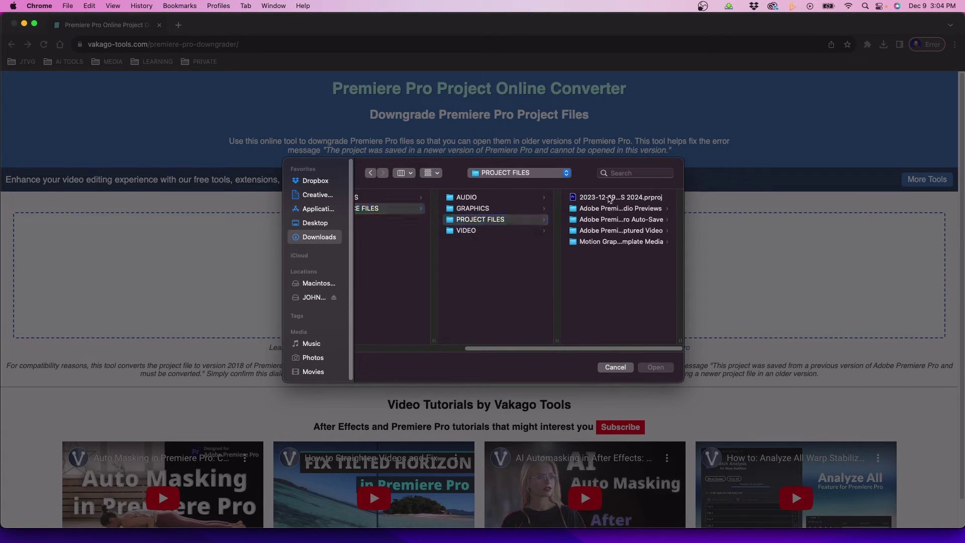
{"action": "left_click", "coordinate": [611, 198]}
{"action": "left_click", "coordinate": [655, 367]}
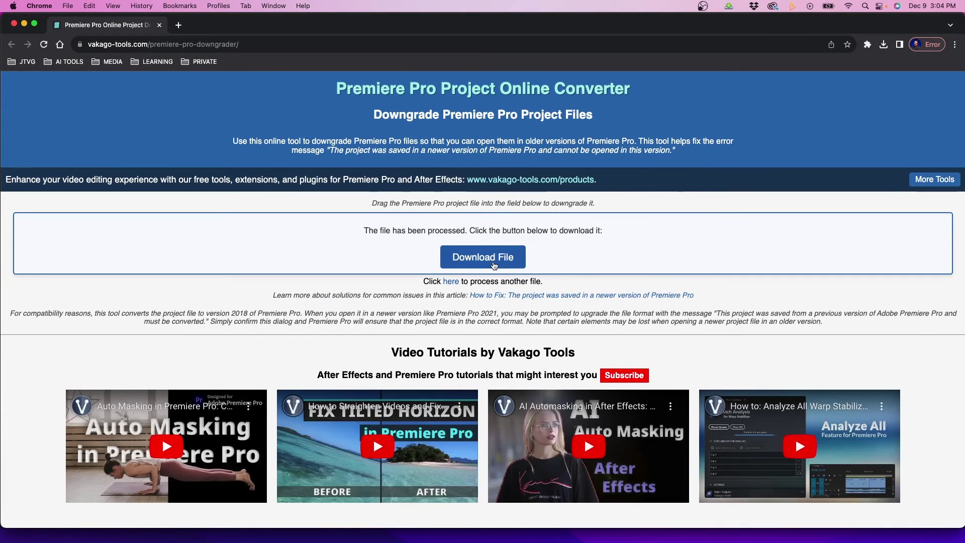
{"action": "left_click", "coordinate": [493, 260]}
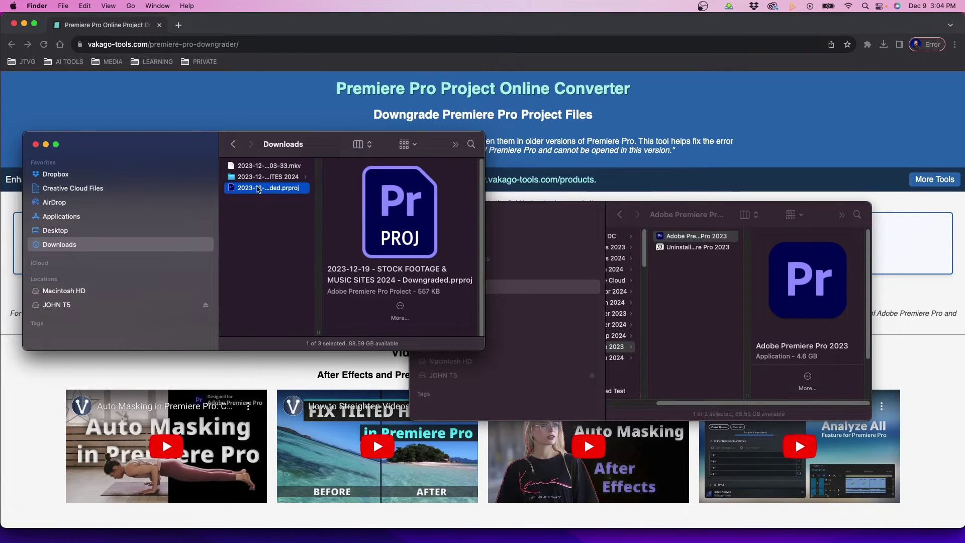
Drag the Downgraded .prproj from Downloads into the project's SOURCE FILES folder
{"action": "left_click", "coordinate": [256, 176]}
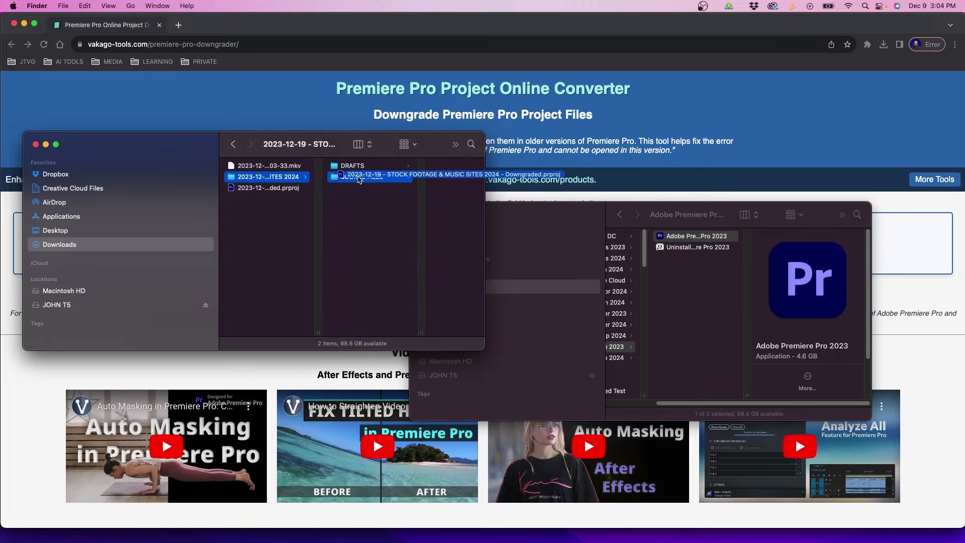
{"action": "left_click_drag", "start_coordinate": [360, 179], "coordinate": [374, 178]}
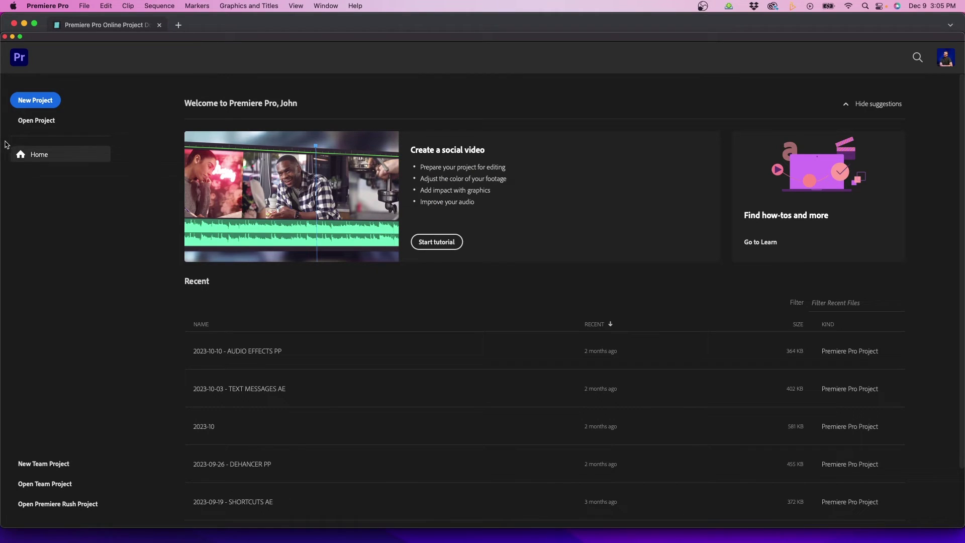
Open the Downgraded .prproj from Downloads > SOURCE FILES > PROJECT FILES via Open Project
{"action": "left_click", "coordinate": [36, 121]}
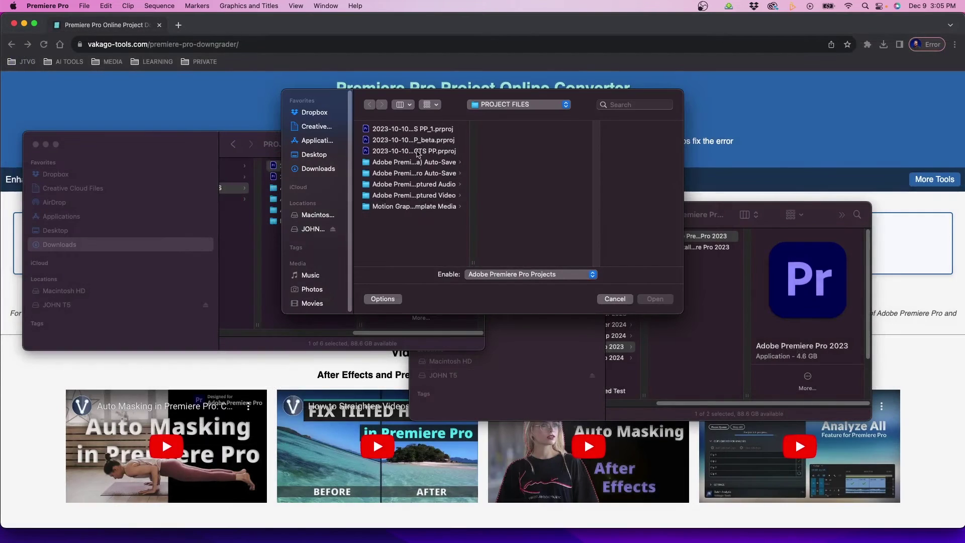
{"action": "left_click", "coordinate": [318, 168]}
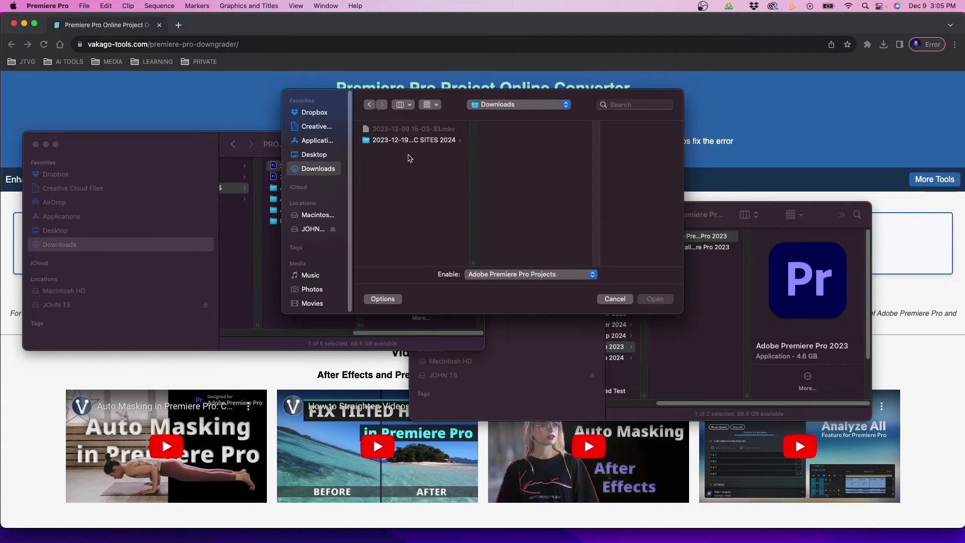
{"action": "left_click", "coordinate": [518, 140]}
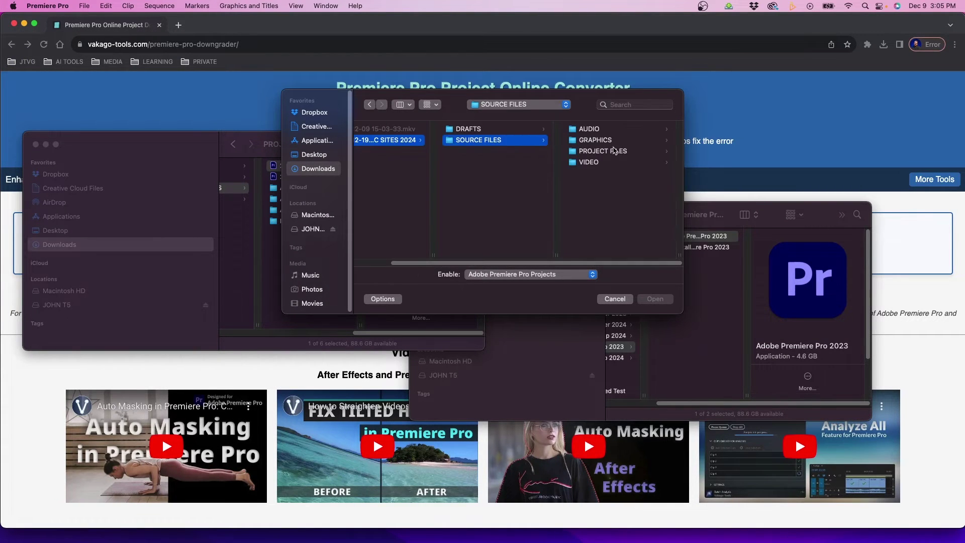
{"action": "left_click", "coordinate": [601, 151]}
{"action": "left_click", "coordinate": [618, 129]}
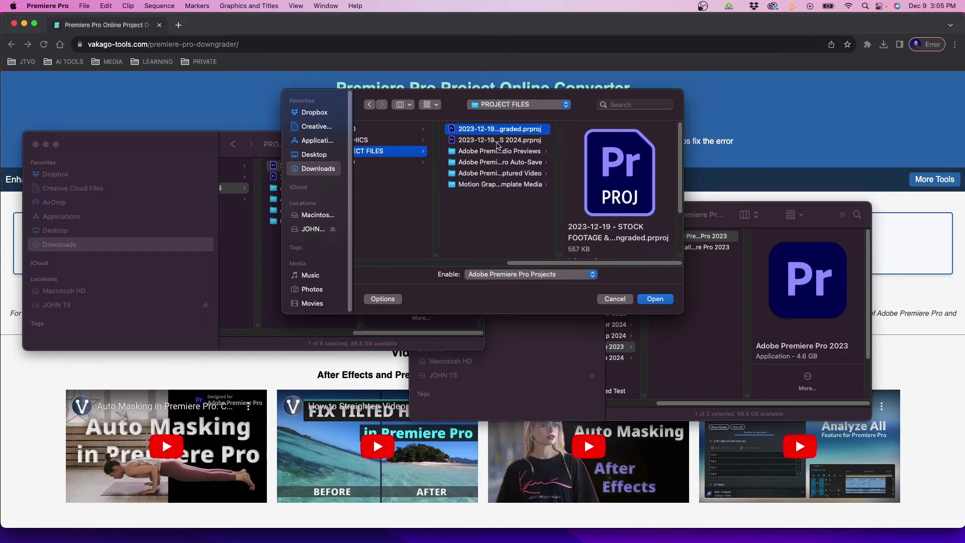
{"action": "left_click", "coordinate": [653, 298]}
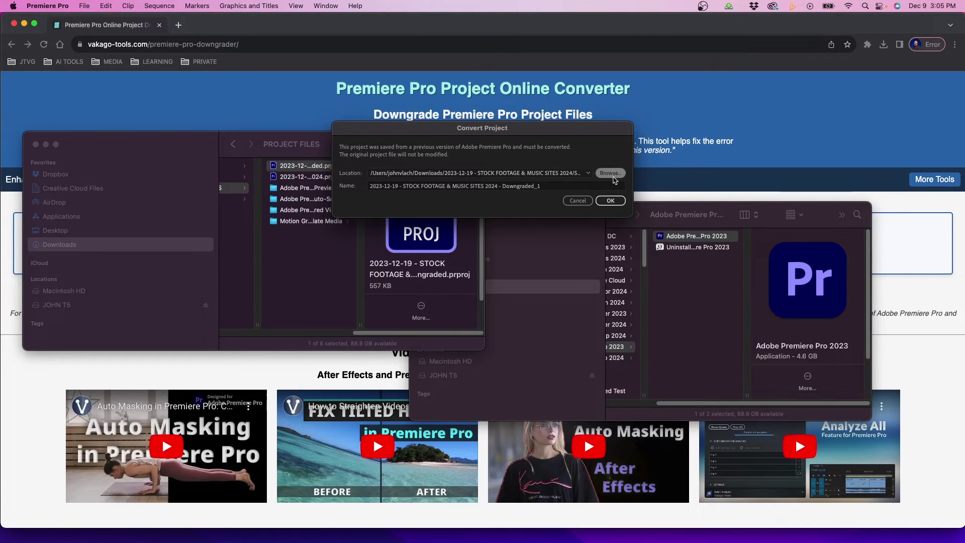
Choose a save location for the '- Downgraded_1' converted project and confirm the conversion
{"action": "left_click", "coordinate": [610, 174]}
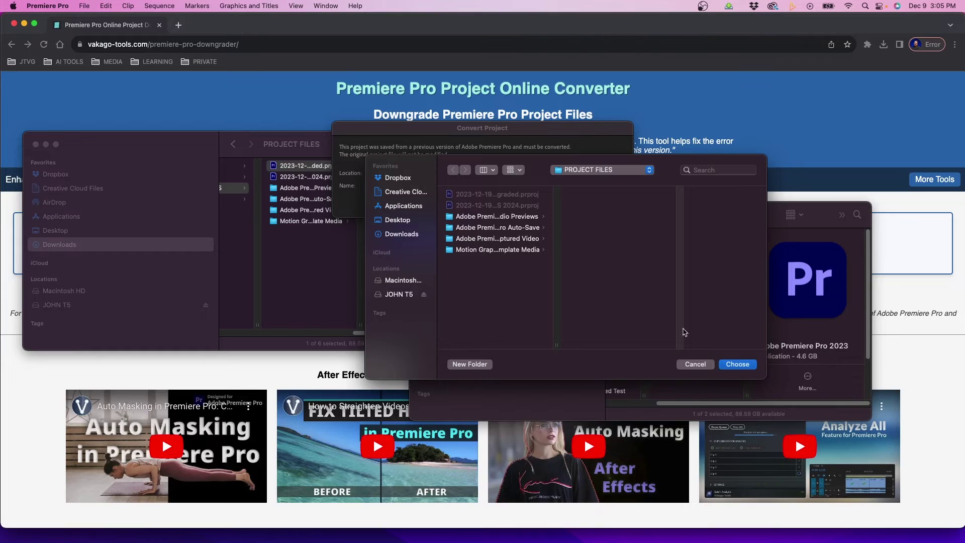
{"action": "left_click", "coordinate": [737, 365]}
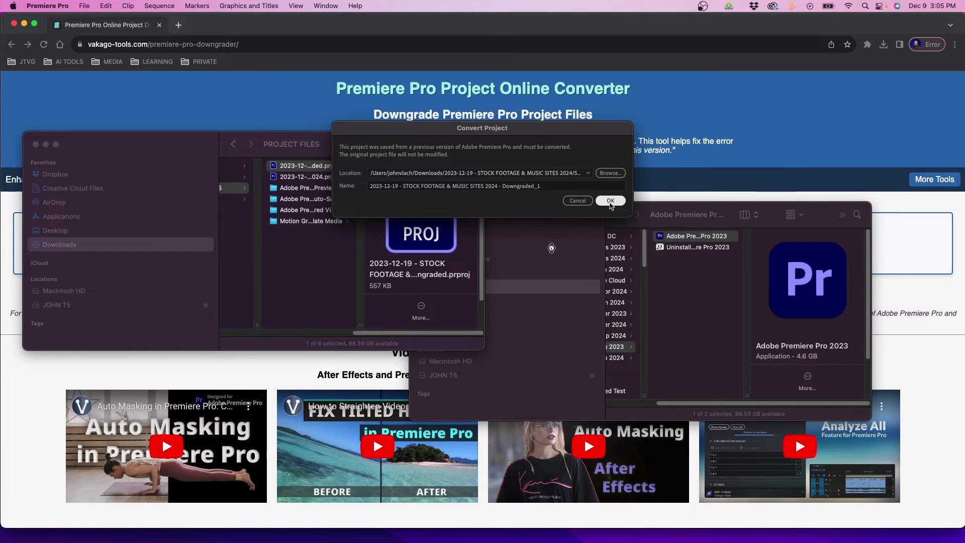
{"action": "left_click", "coordinate": [611, 201]}
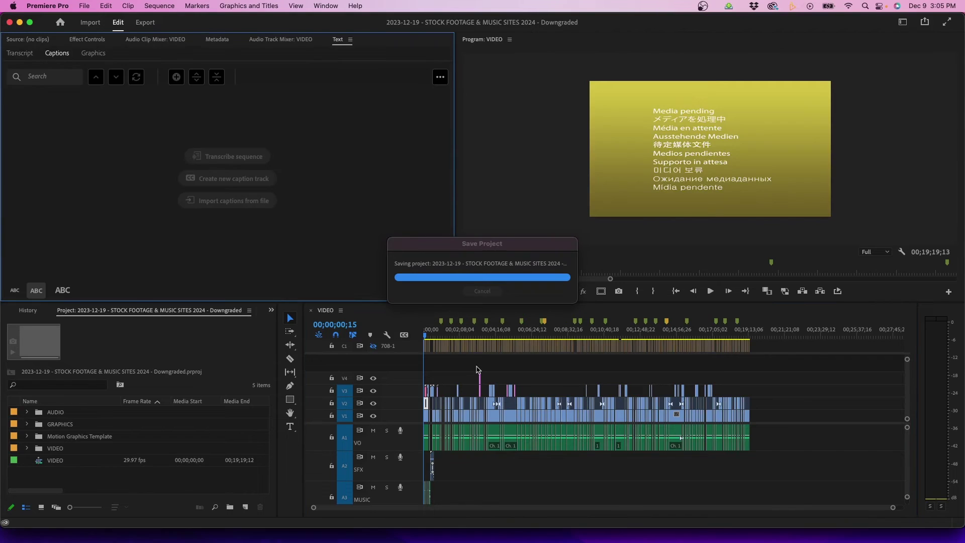